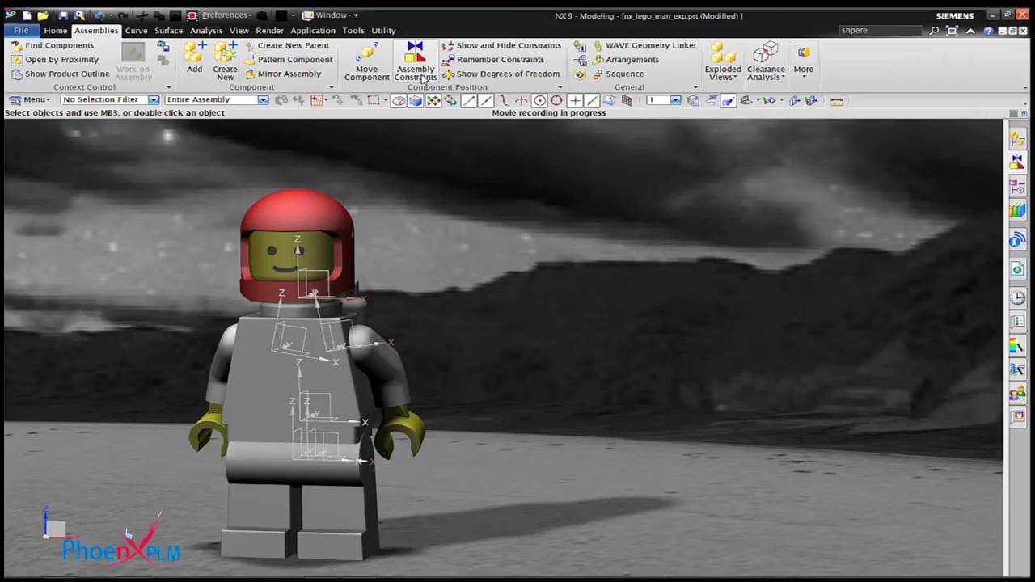
- Create an Orient Angle constraint using the shoulder X axis, the left arm's XZ plane and the torso
click(416, 71)
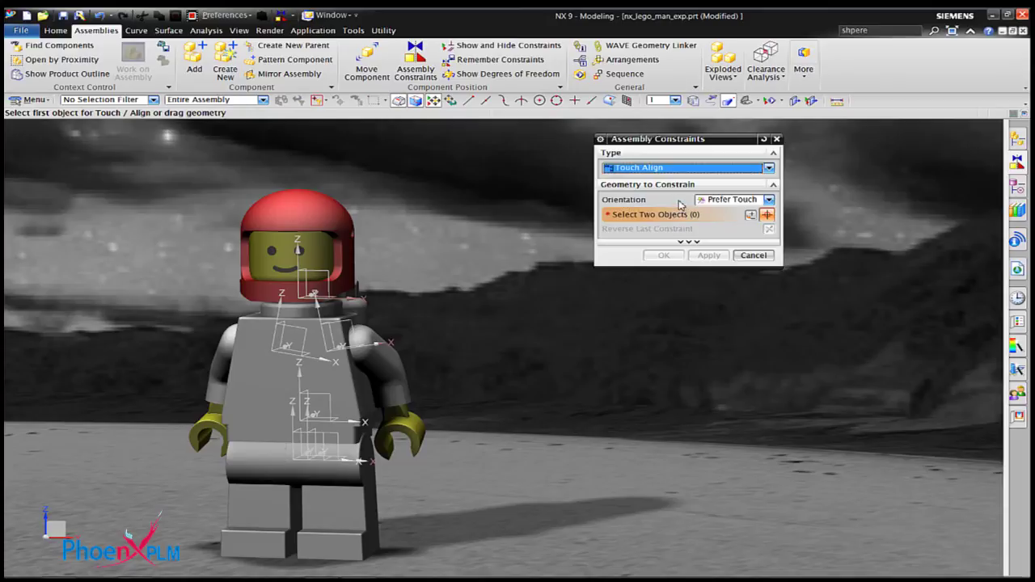
click(732, 167)
click(730, 280)
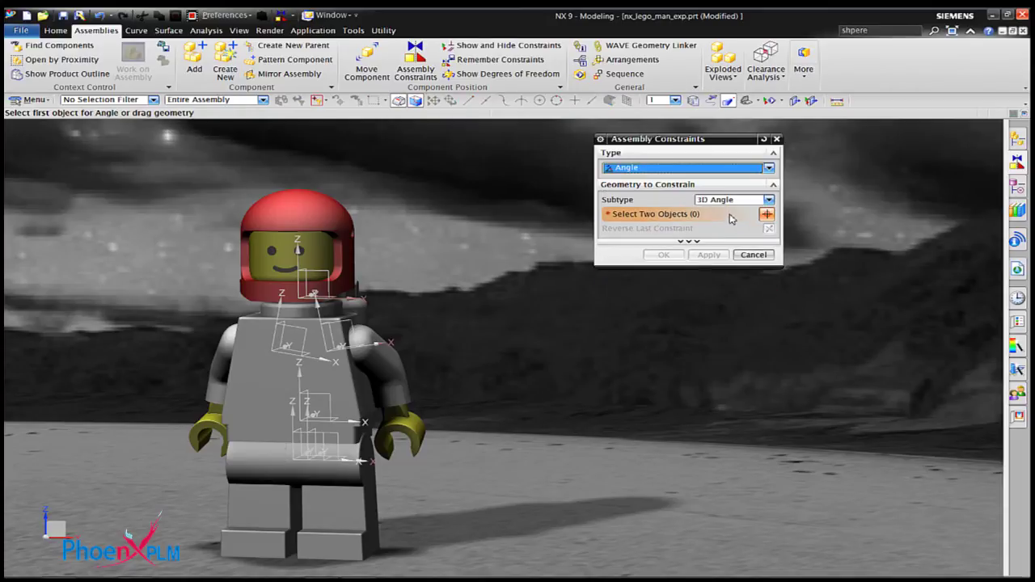
click(728, 200)
click(716, 219)
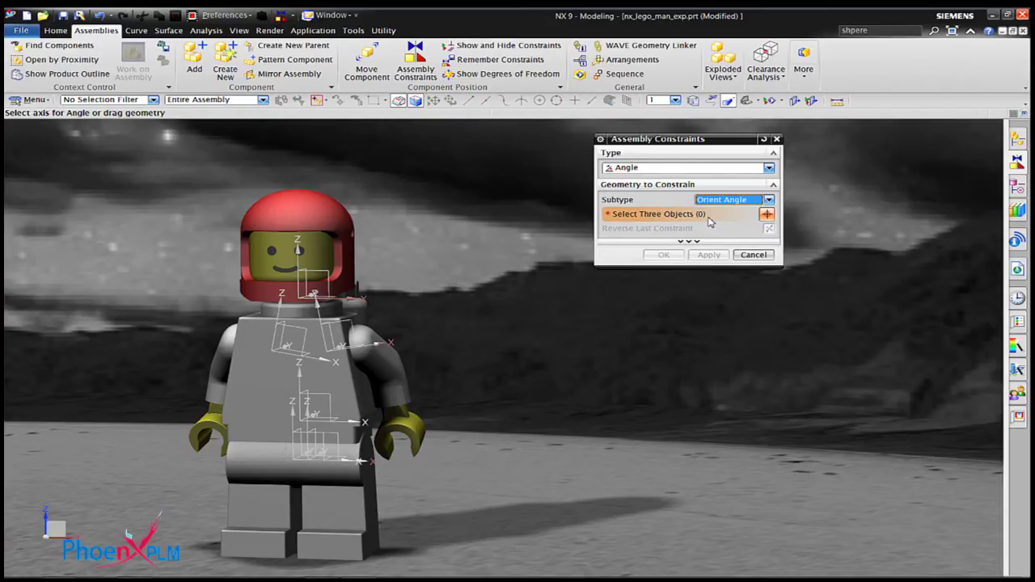
click(378, 344)
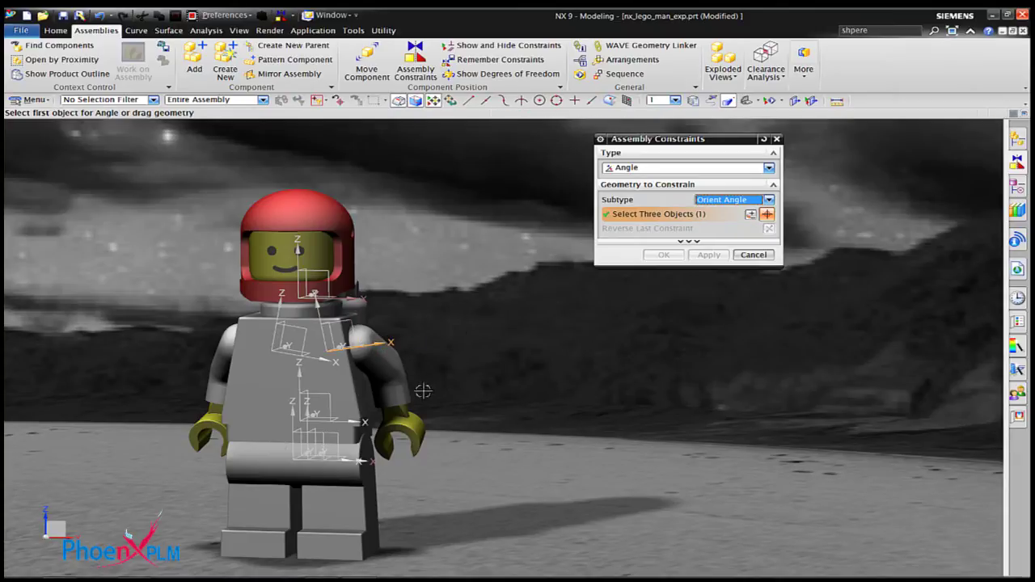
click(350, 327)
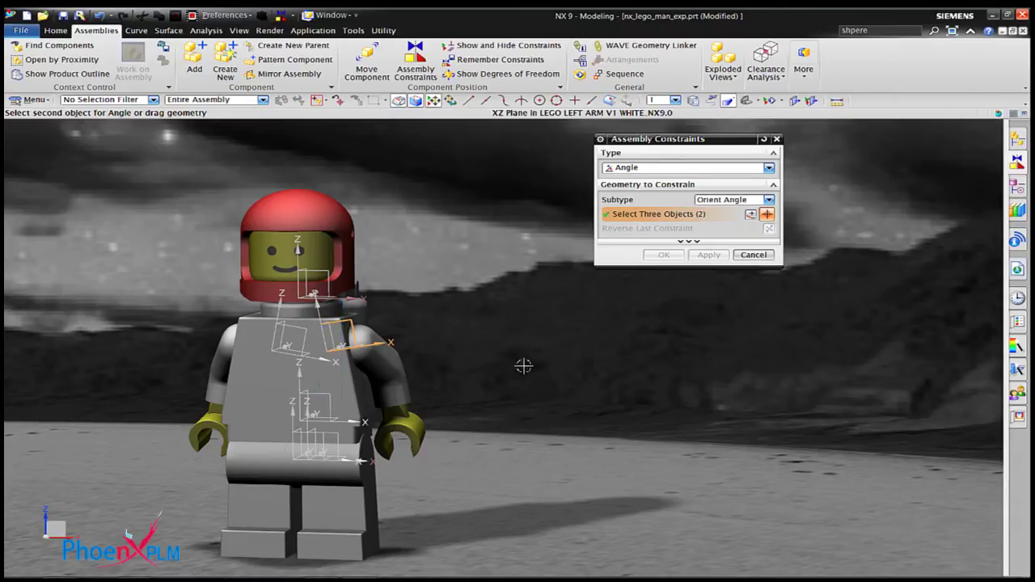
click(337, 402)
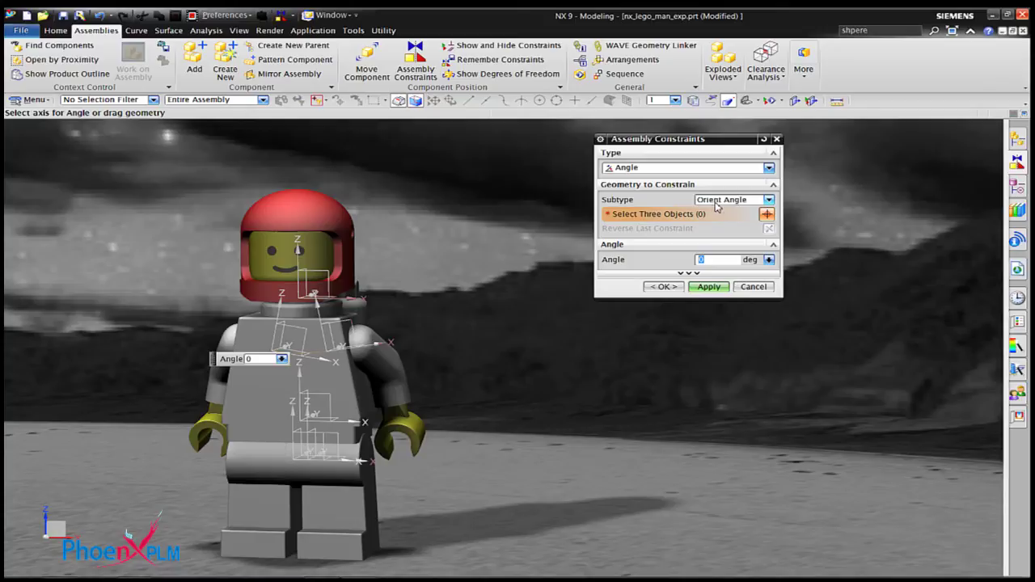
- Paste the Orient_arm_left expression as the constraint angle and confirm the constraint
right_click(710, 260)
click(728, 312)
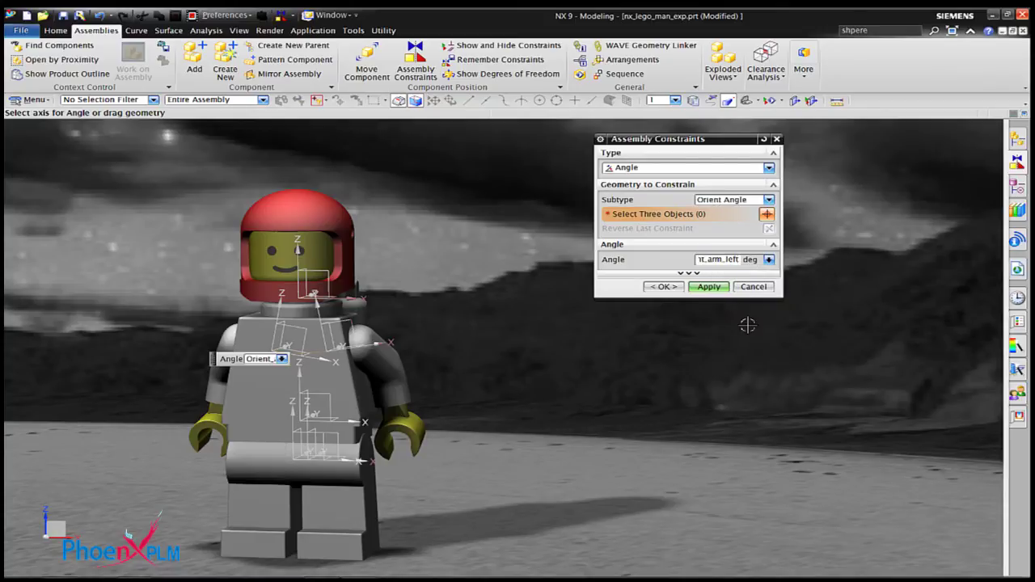
key(Return)
key(End)
text(-0)
click(664, 286)
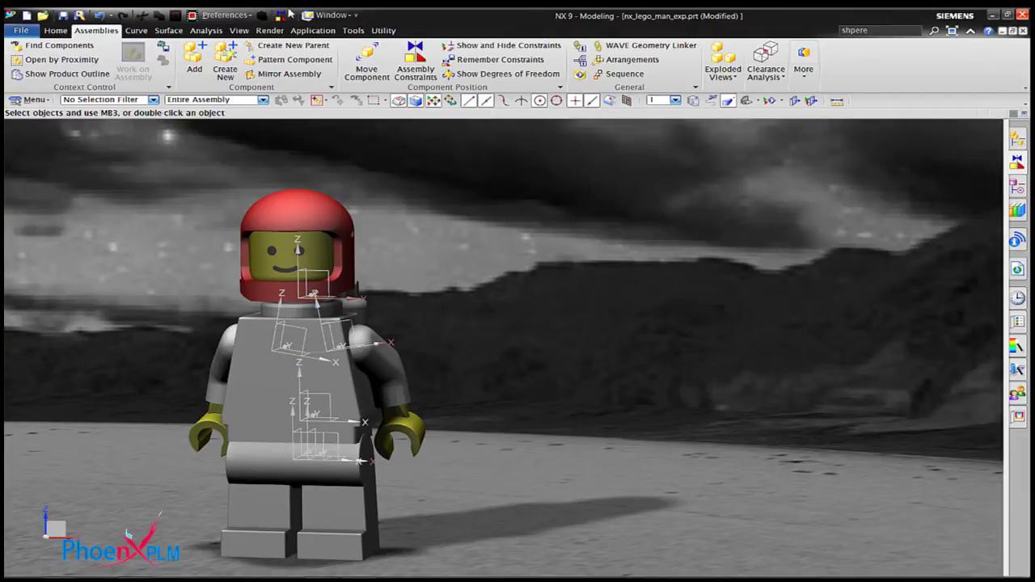
- Add a unitless constant expression FrameNumber equal to 0 in the Expressions list
click(353, 30)
click(33, 60)
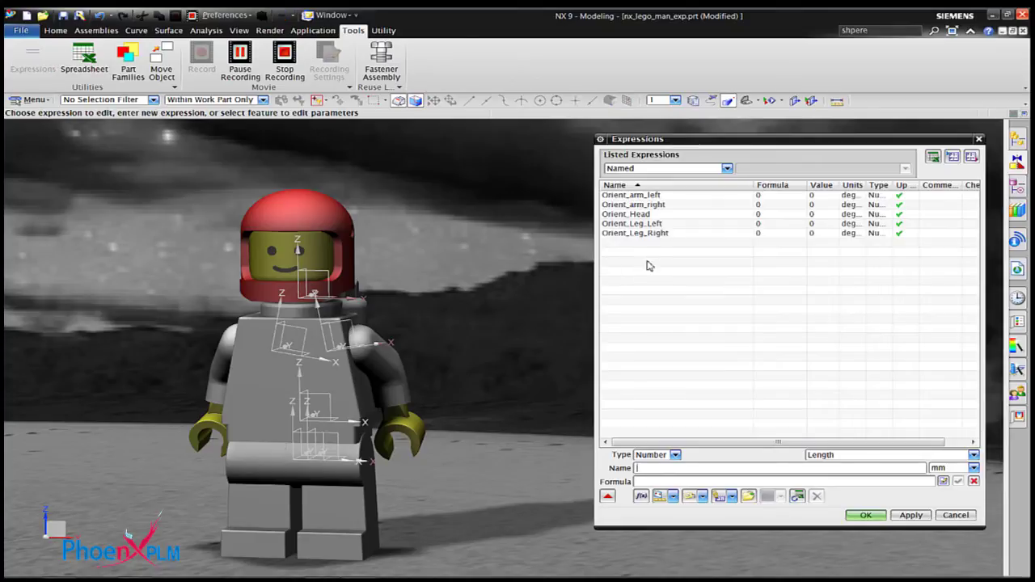
click(664, 198)
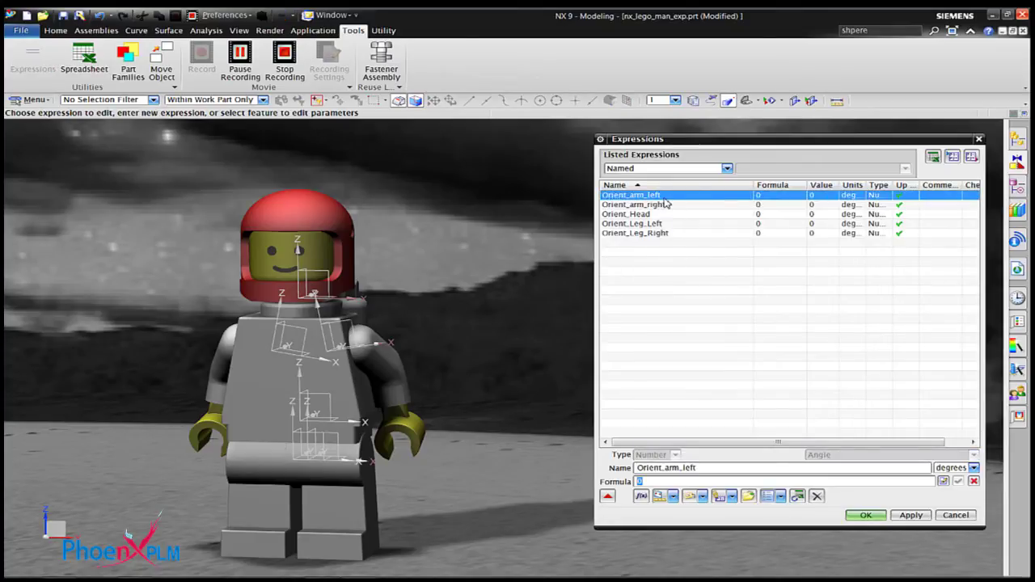
ctrl+click(664, 199)
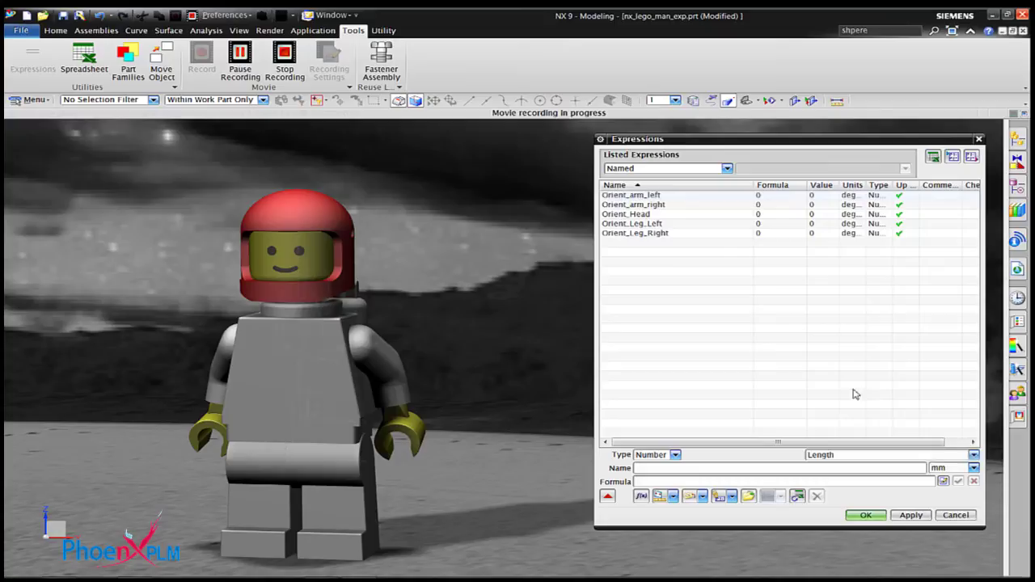
click(966, 454)
scroll(955, 304, up, 1)
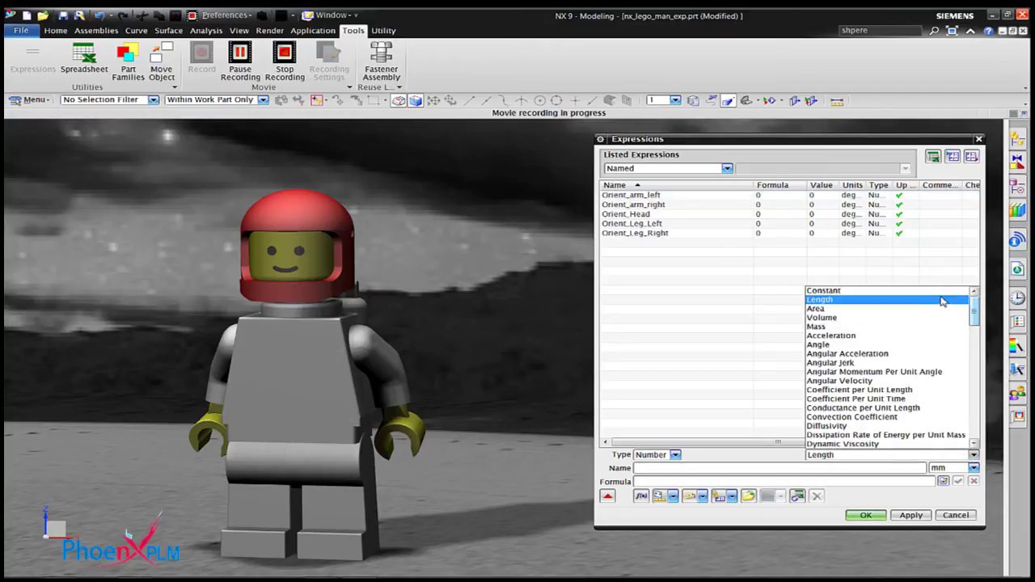
click(930, 293)
click(716, 467)
text(Fr)
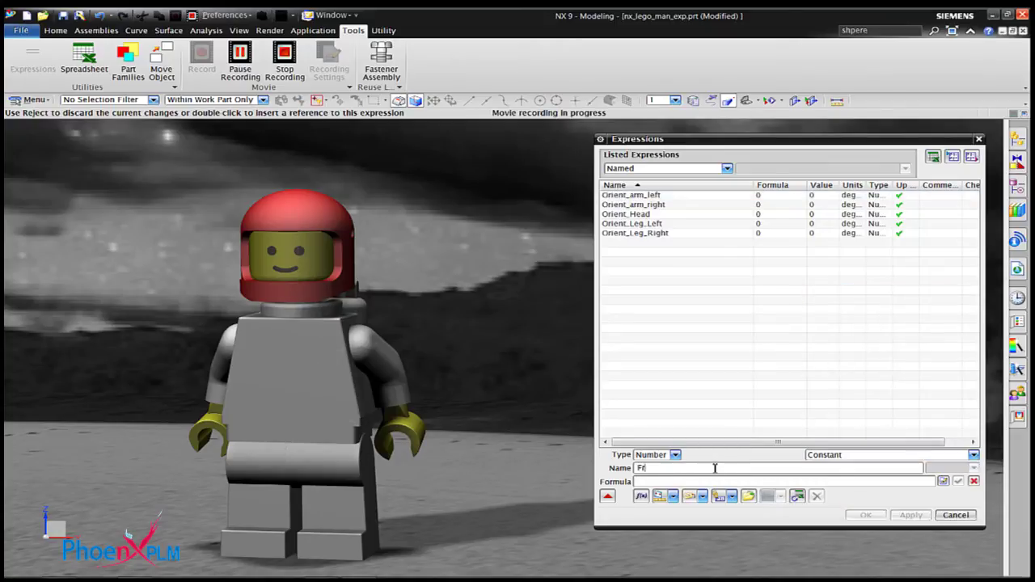
text(ameNum)
text(0)
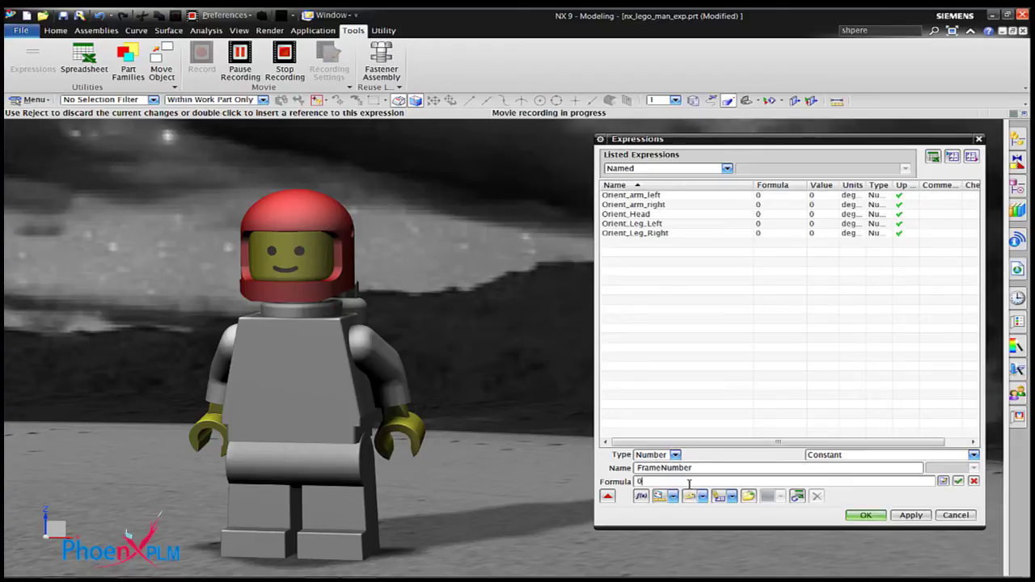
click(957, 481)
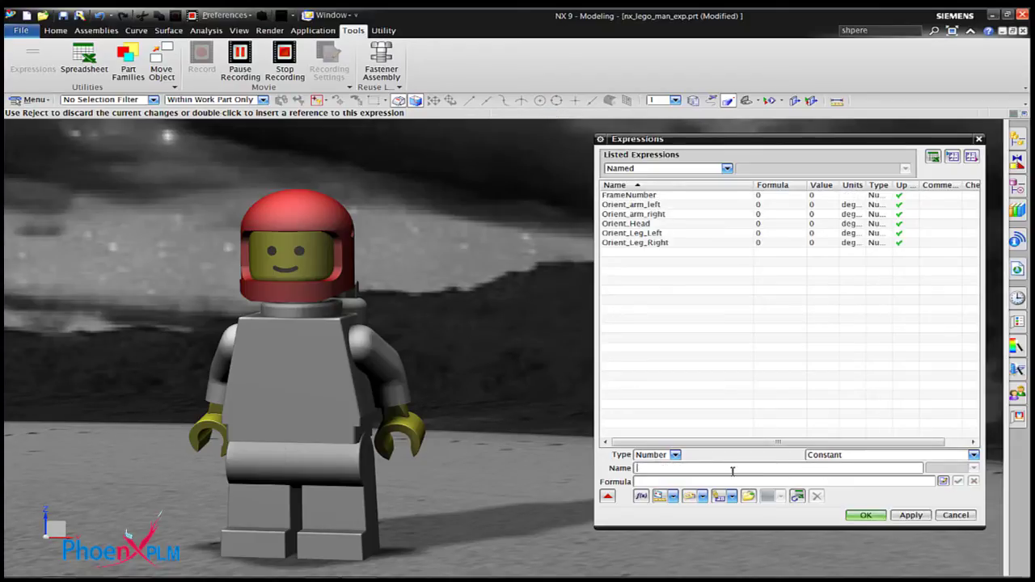
- Add expression fn = FrameNumber and set Orient_arm_left's formula to fn*5
text(fn)
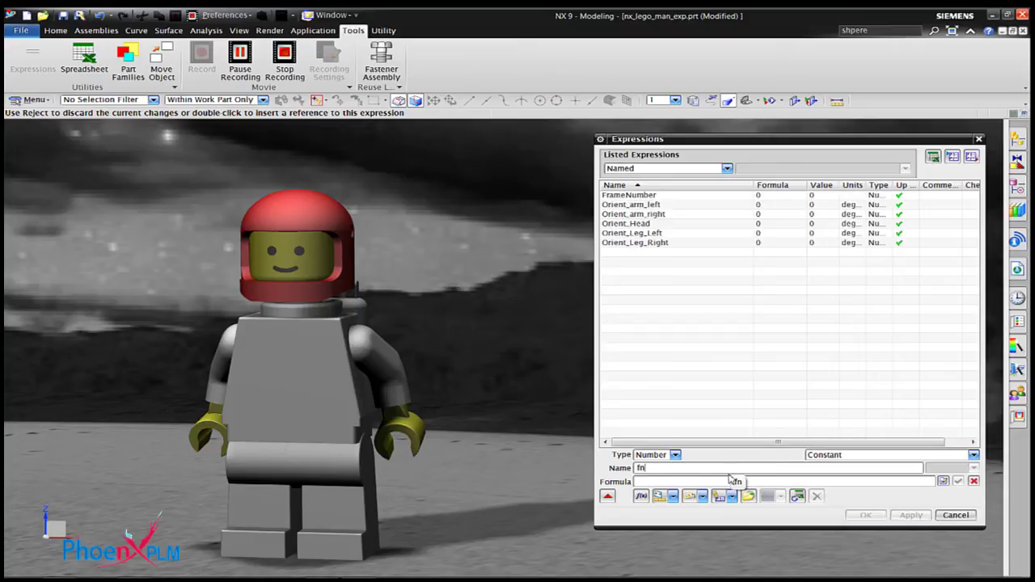
click(729, 481)
text(fr)
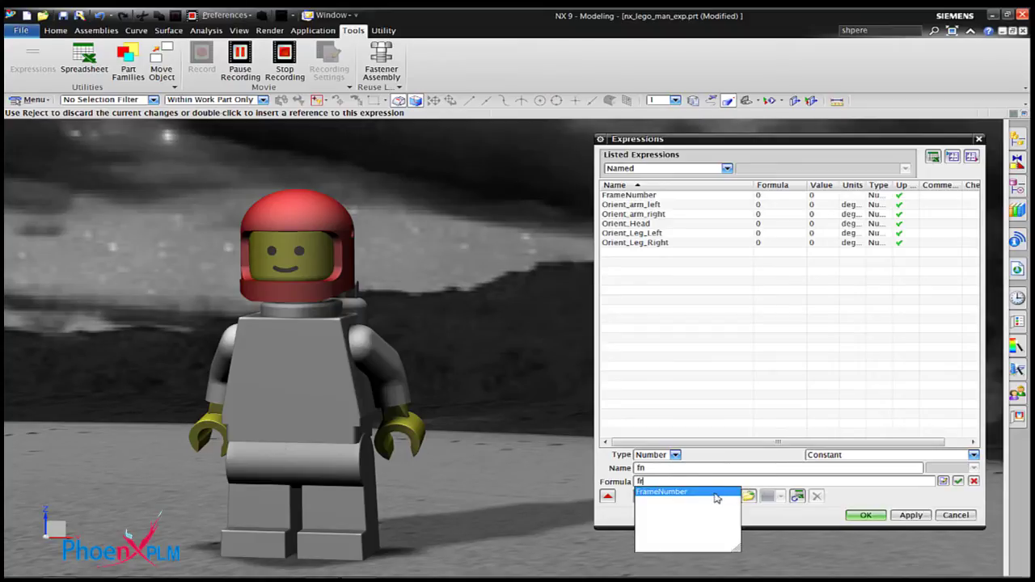
click(715, 492)
click(957, 482)
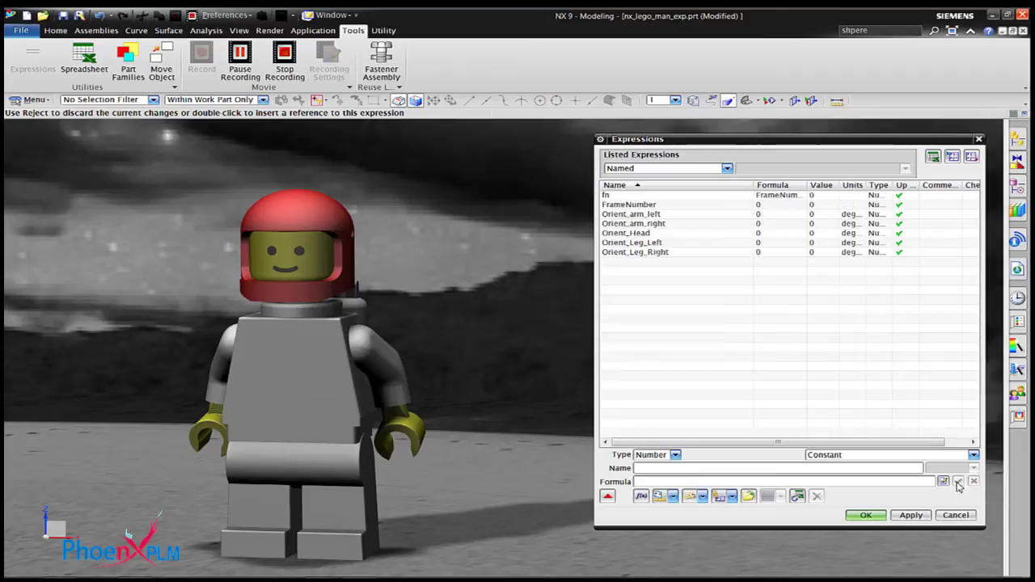
click(700, 214)
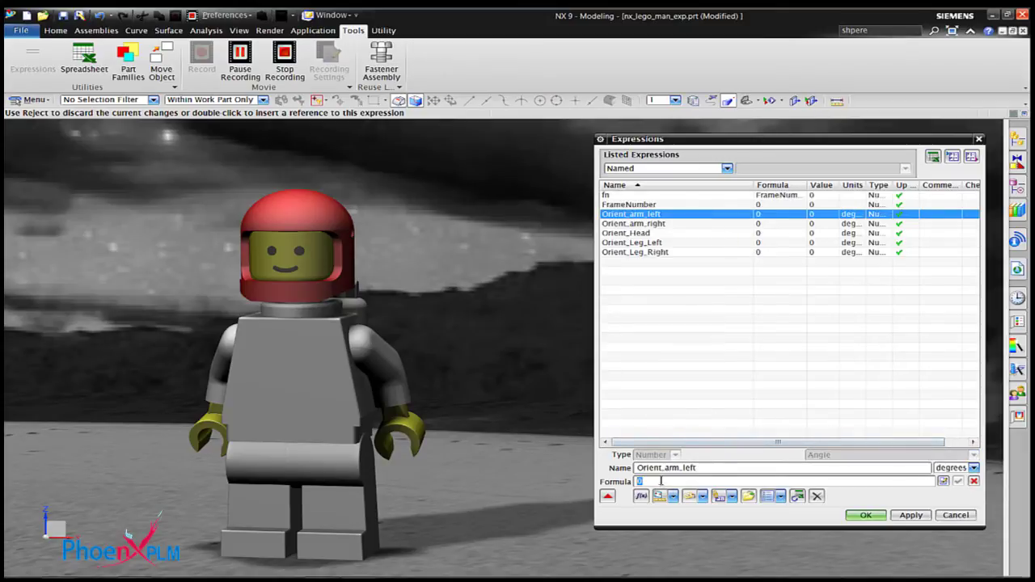
text(fn*)
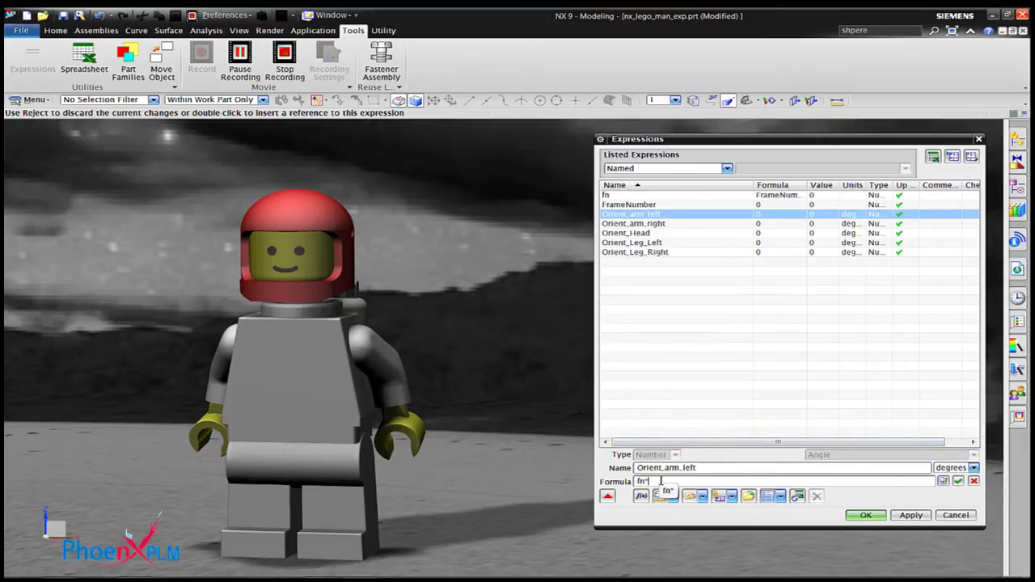
text(5)
key(Return)
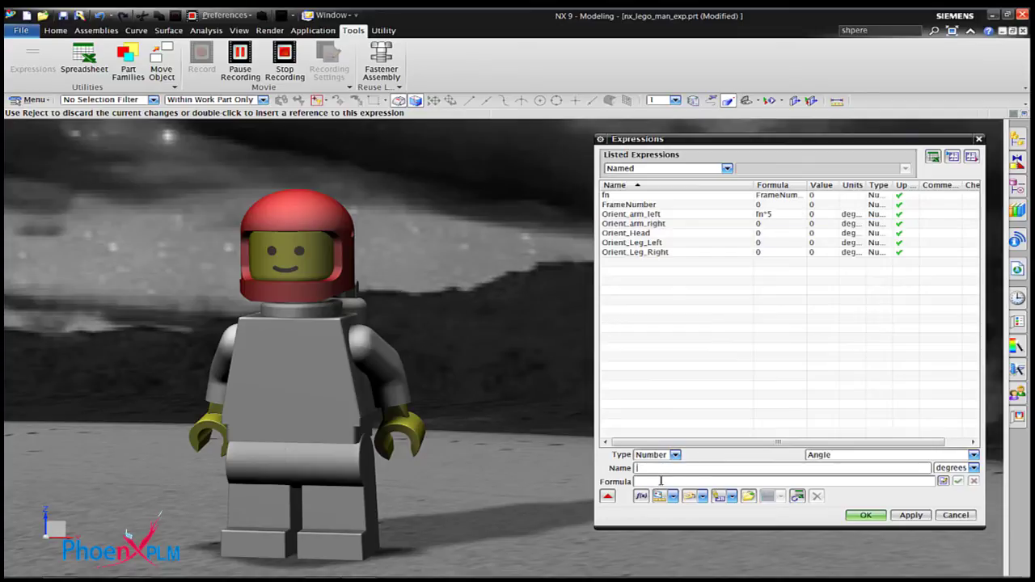
- Accept the expressions and create a key-frame animation named Ani_1 in Render > Animate
click(865, 516)
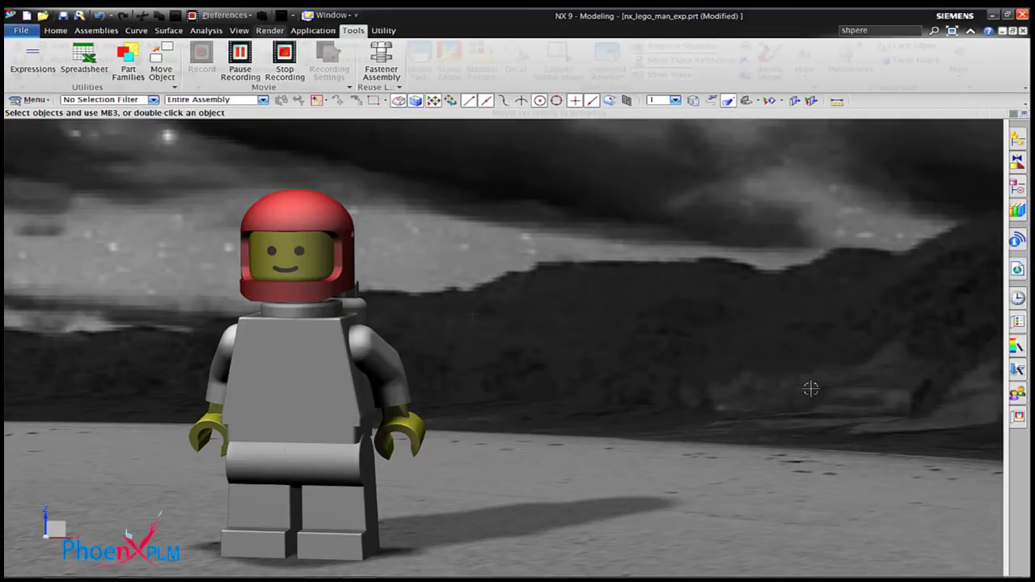
click(269, 30)
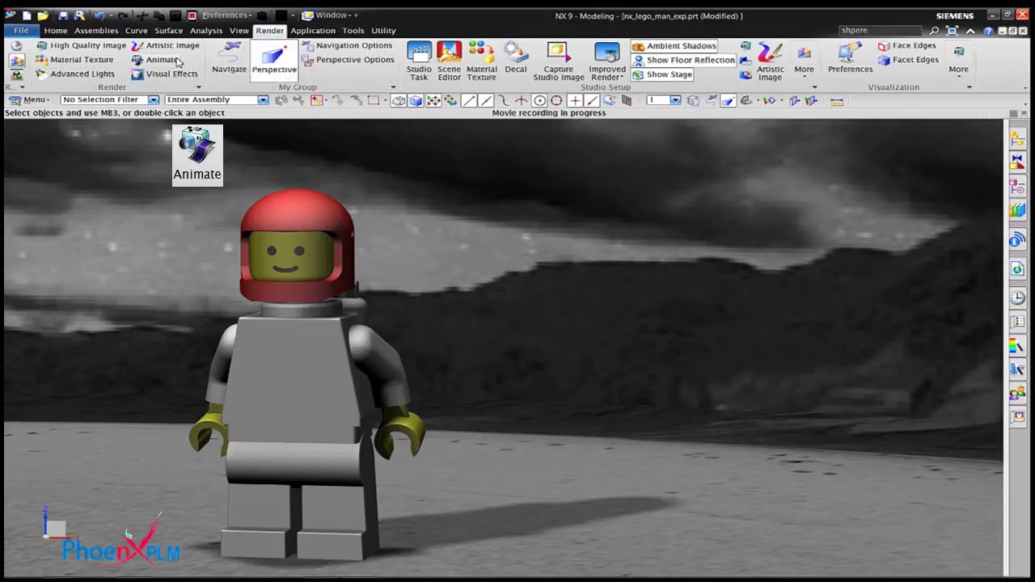
click(174, 61)
double_click(758, 221)
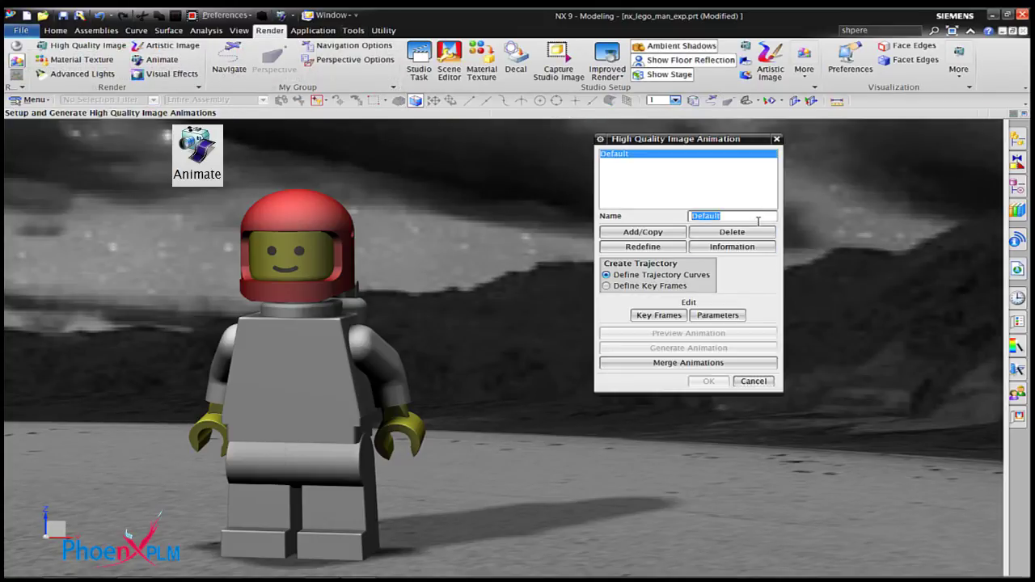
text(Ani_1)
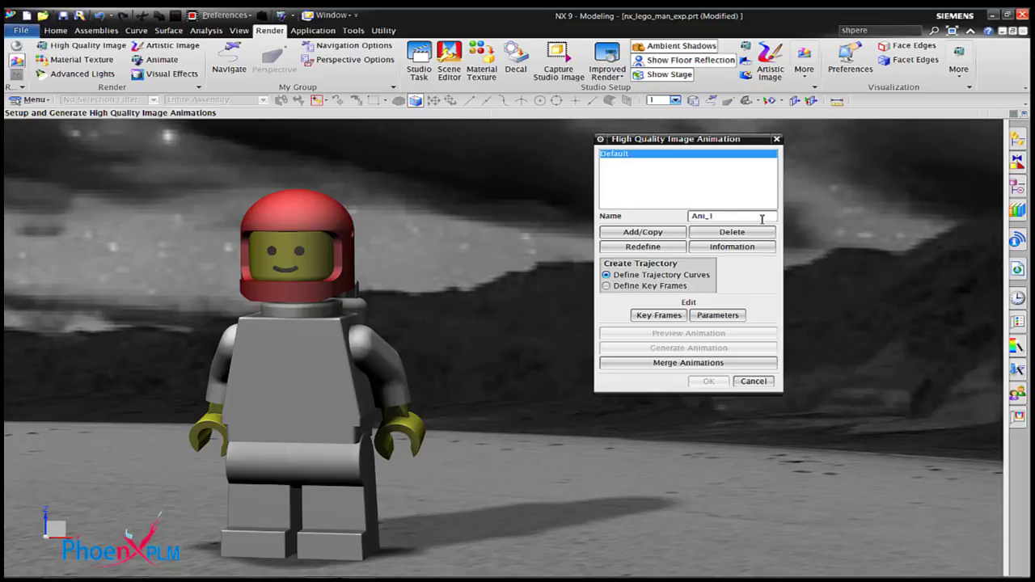
click(660, 287)
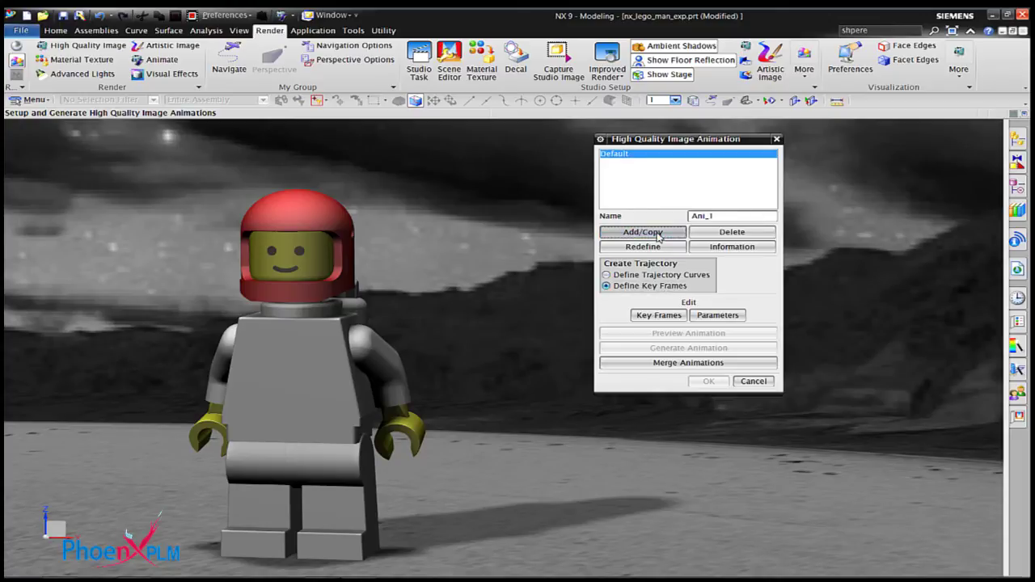
click(658, 314)
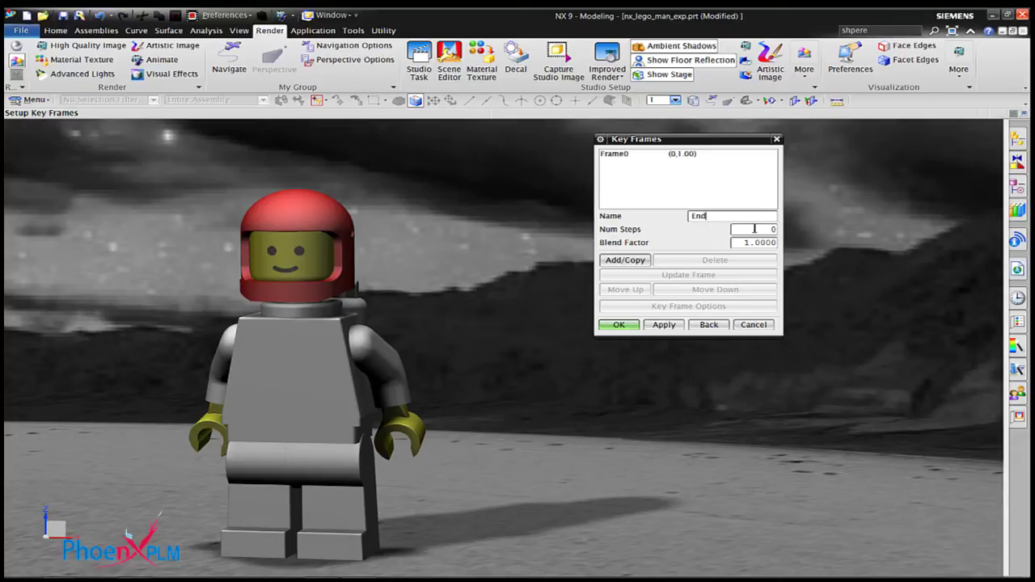
- Add an End key frame at 36 steps and finish editing key frames
double_click(754, 228)
text(36)
click(626, 260)
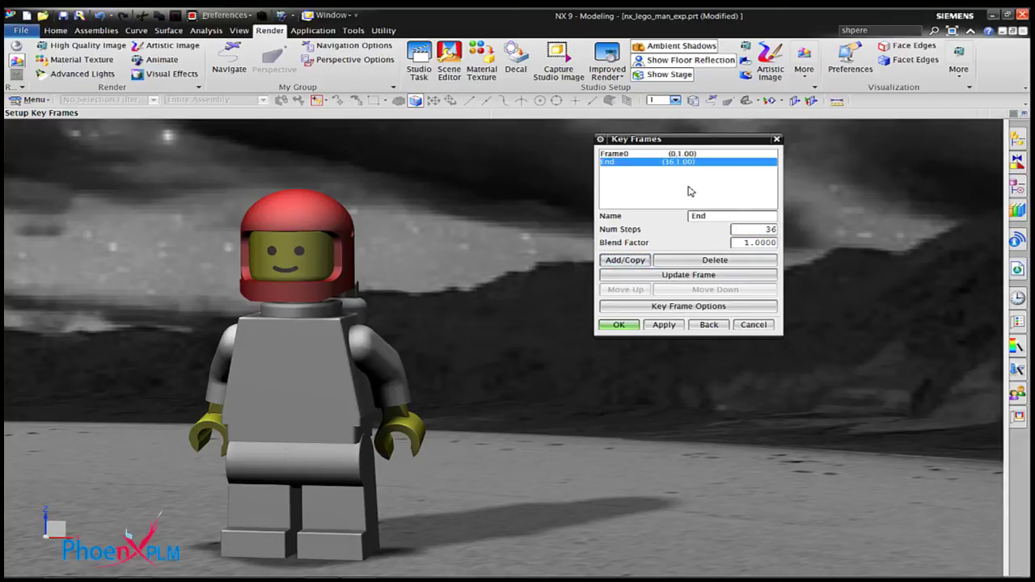
click(633, 325)
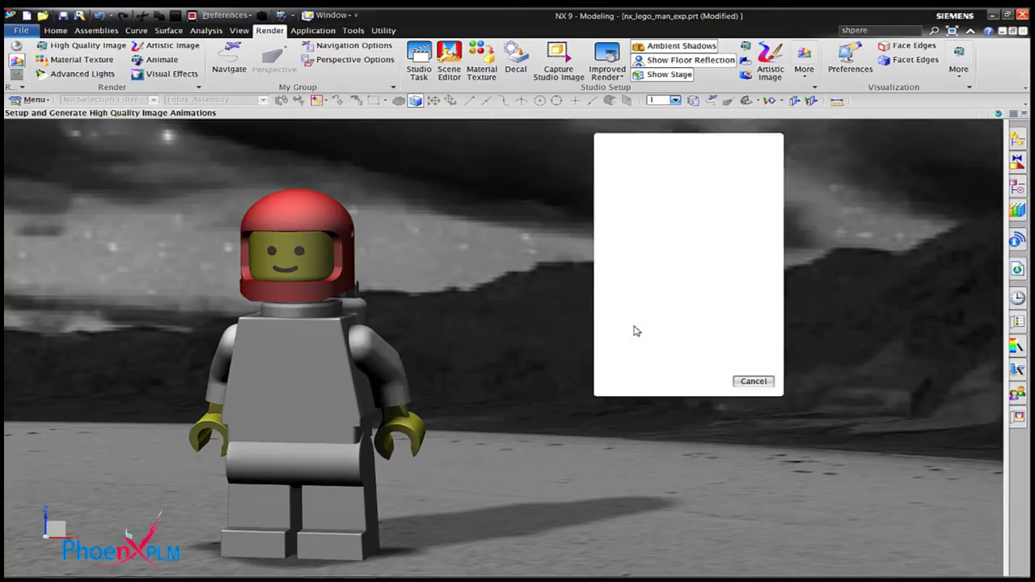
- Enable Update Expressions and Use Hardware Rendering in the Ani_1 parameters
click(745, 315)
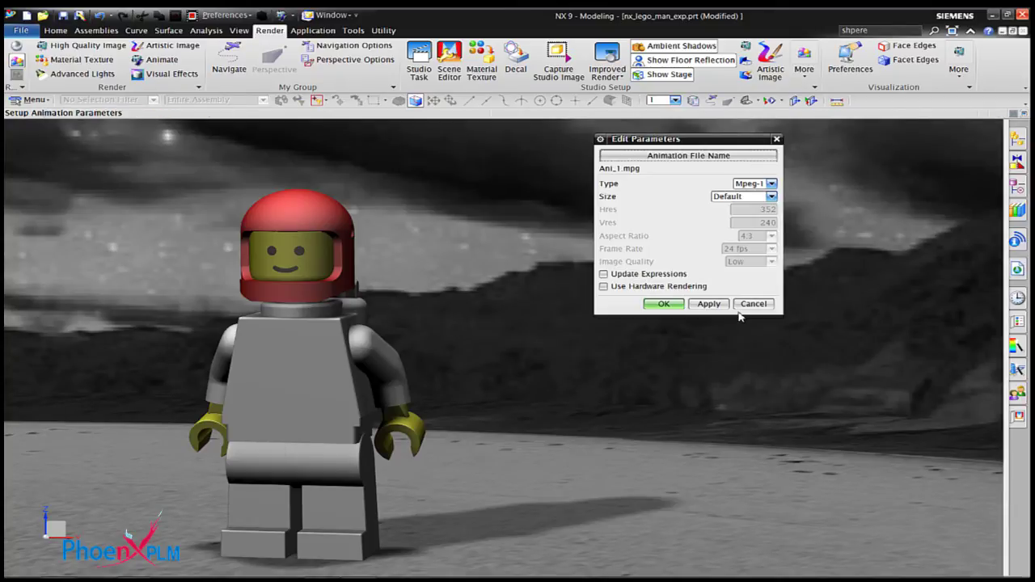
click(656, 286)
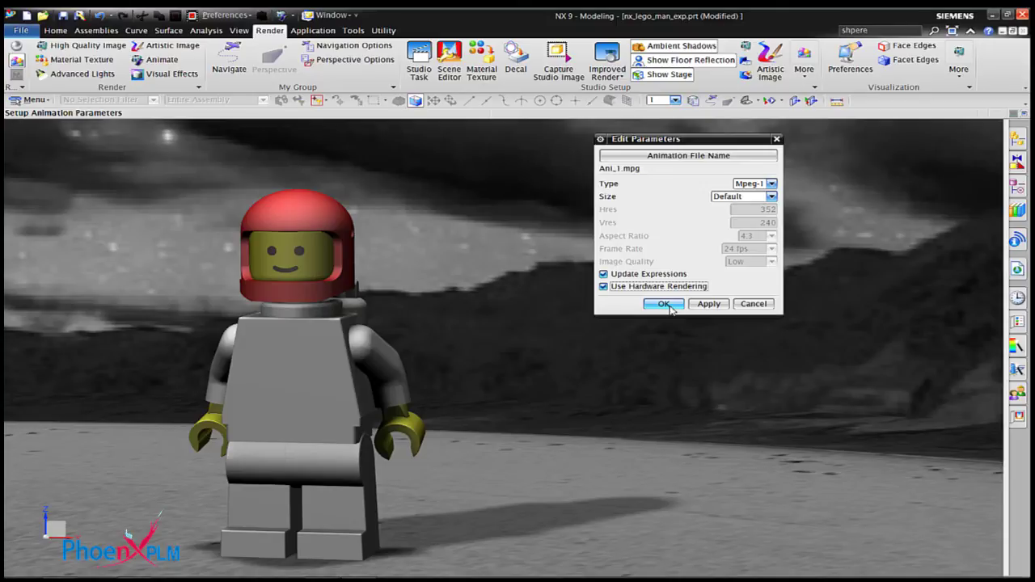
- Preview Ani_1 to watch the left arm swing up, then rewind to the first frame
click(664, 304)
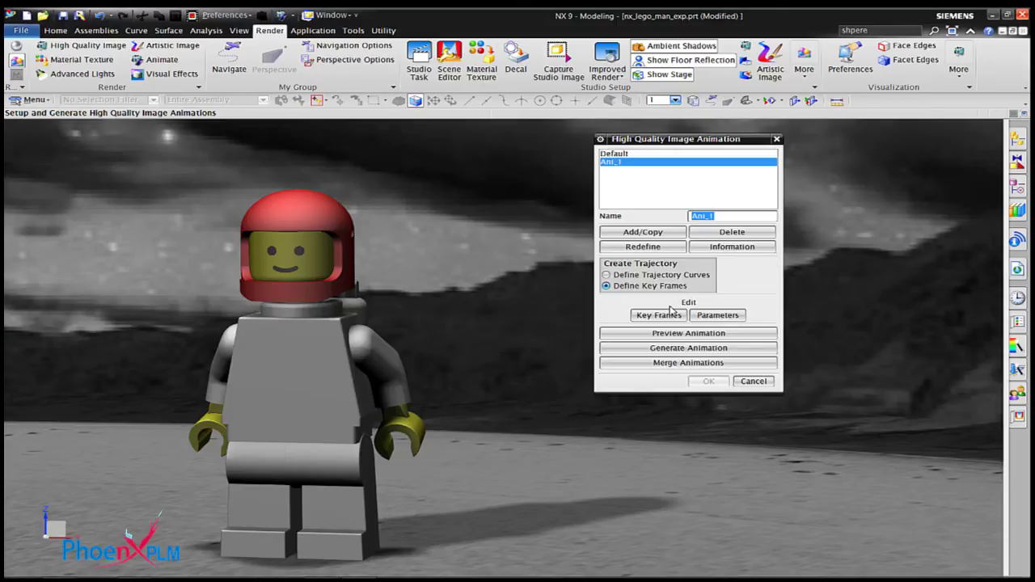
click(688, 334)
click(688, 223)
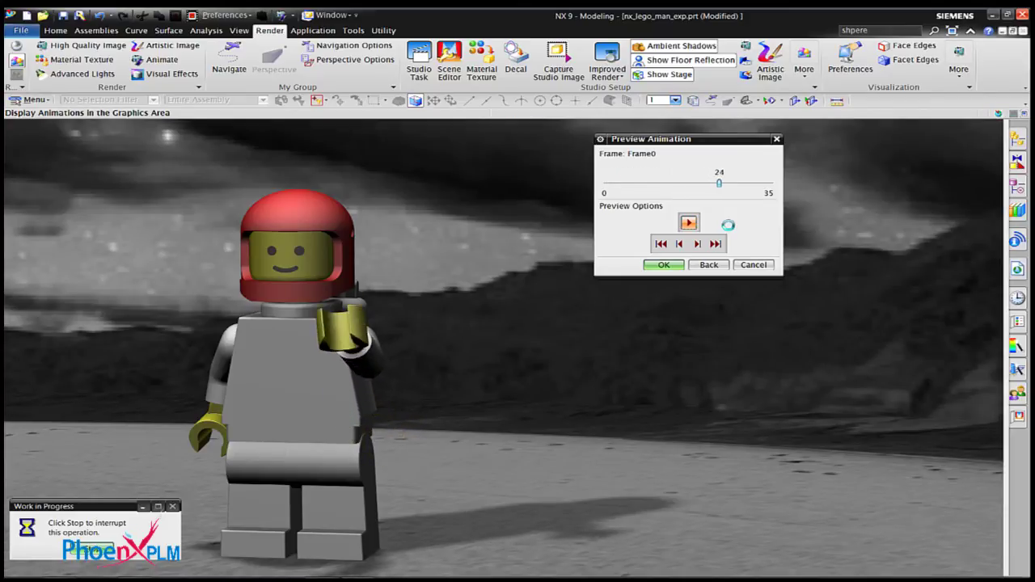
click(661, 244)
click(663, 265)
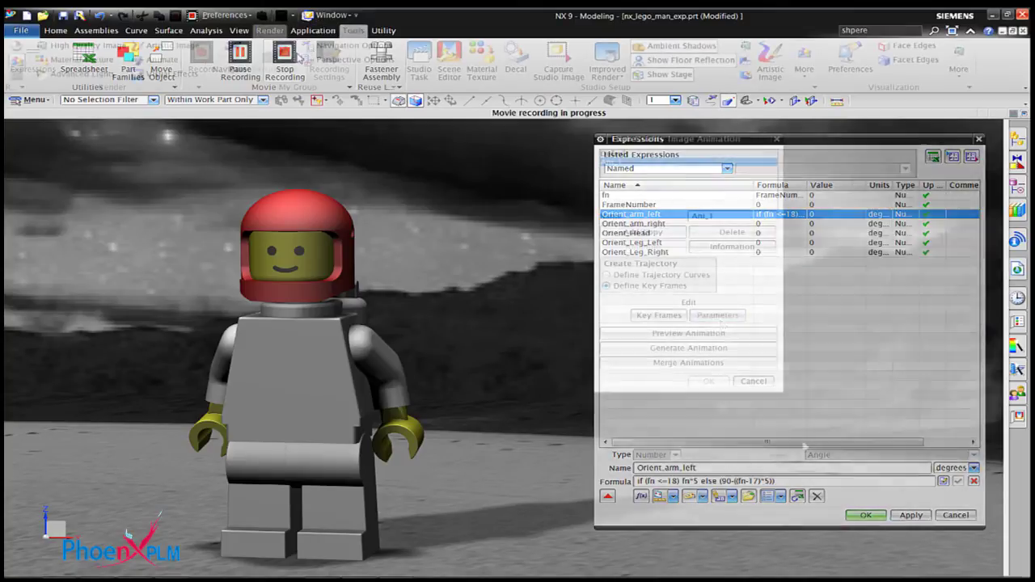
- Play the Ani_1 animation preview again
click(691, 223)
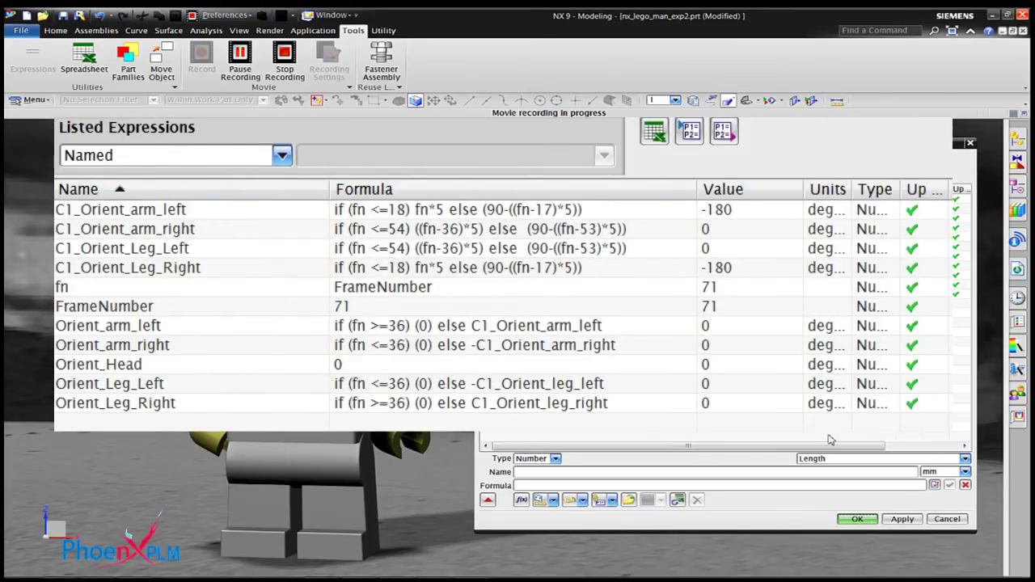
- Select Ani_1 in the animation setup and confirm its End key frame sits at 72 steps
click(859, 521)
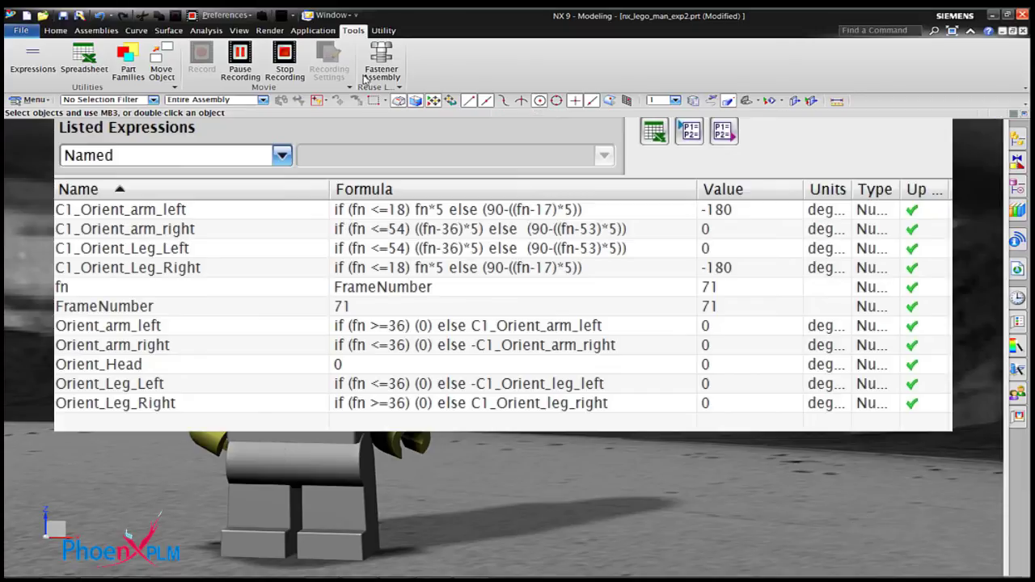
click(269, 30)
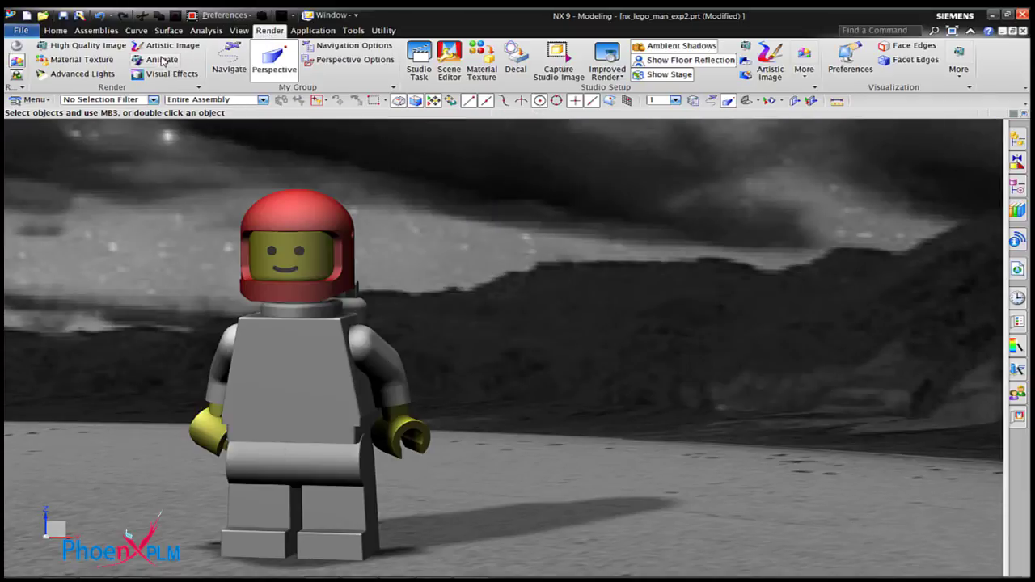
click(162, 59)
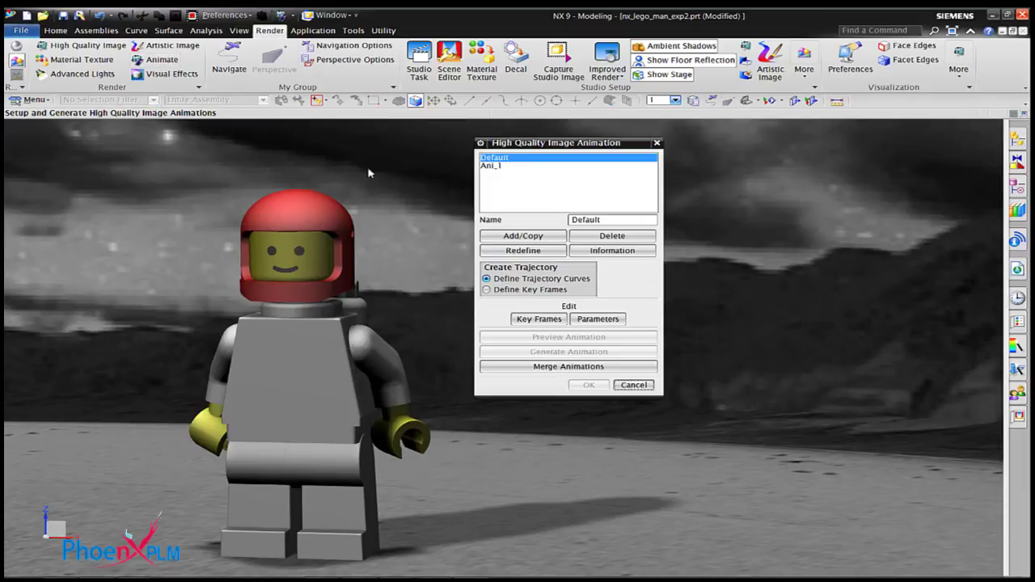
click(489, 167)
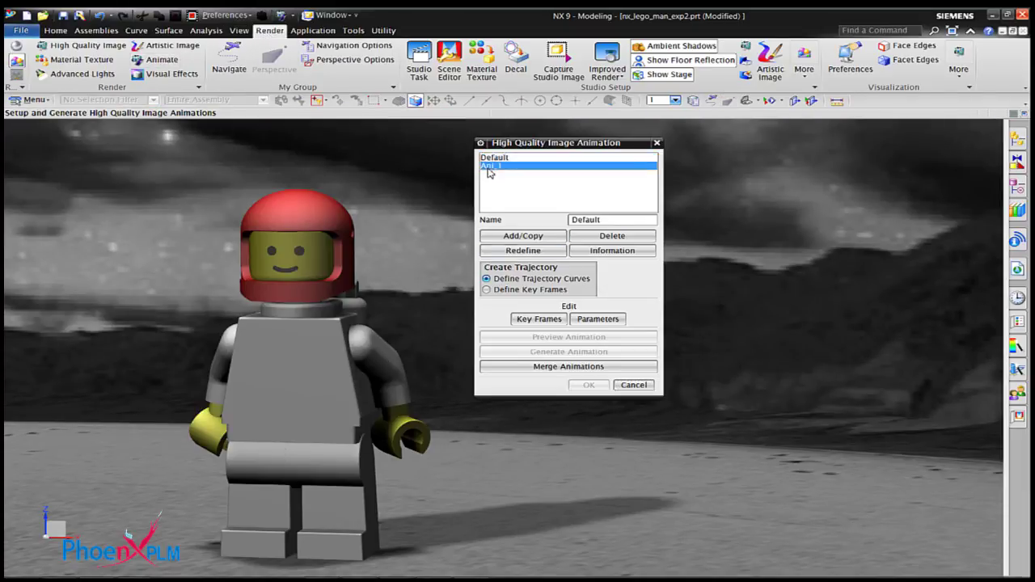
click(543, 321)
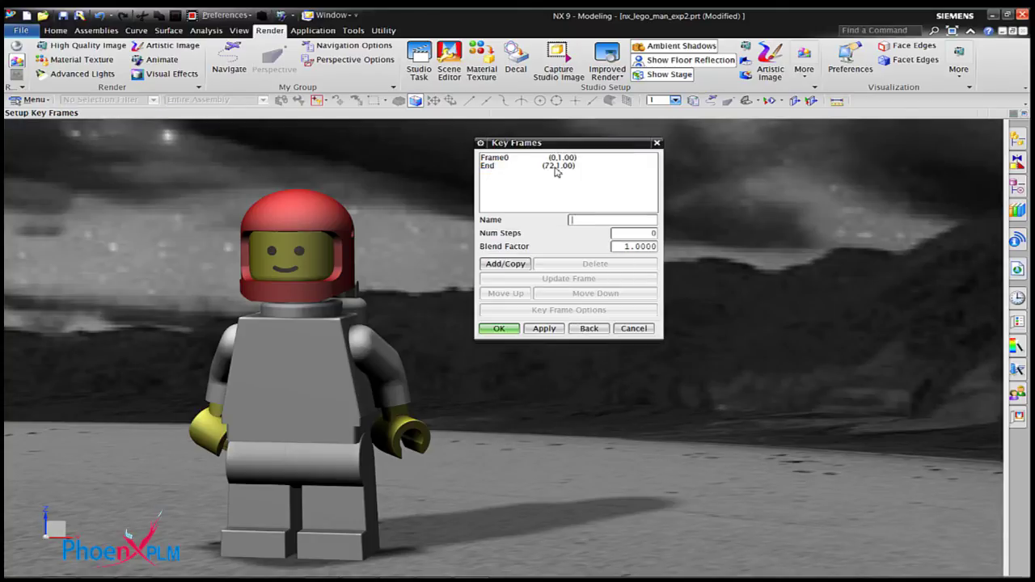
click(556, 167)
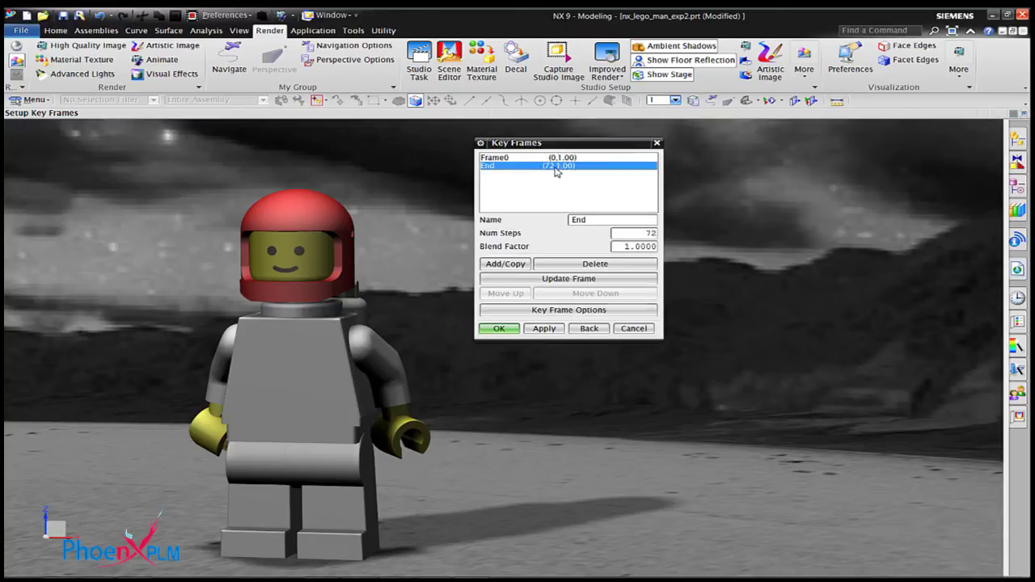
click(517, 331)
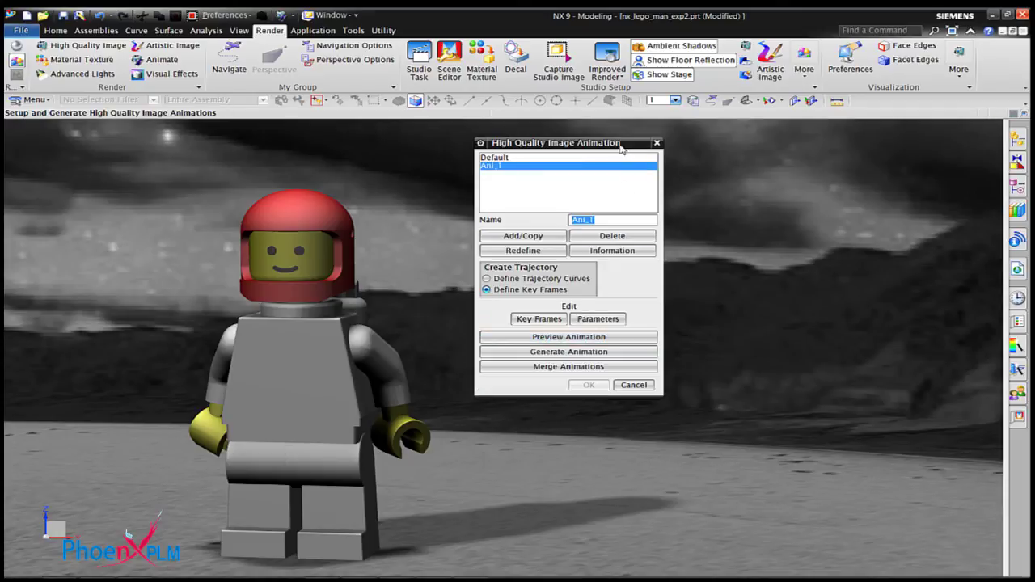
- Play the Ani_1 preview showing the spaceman's walk cycle over frames 0–71
click(679, 351)
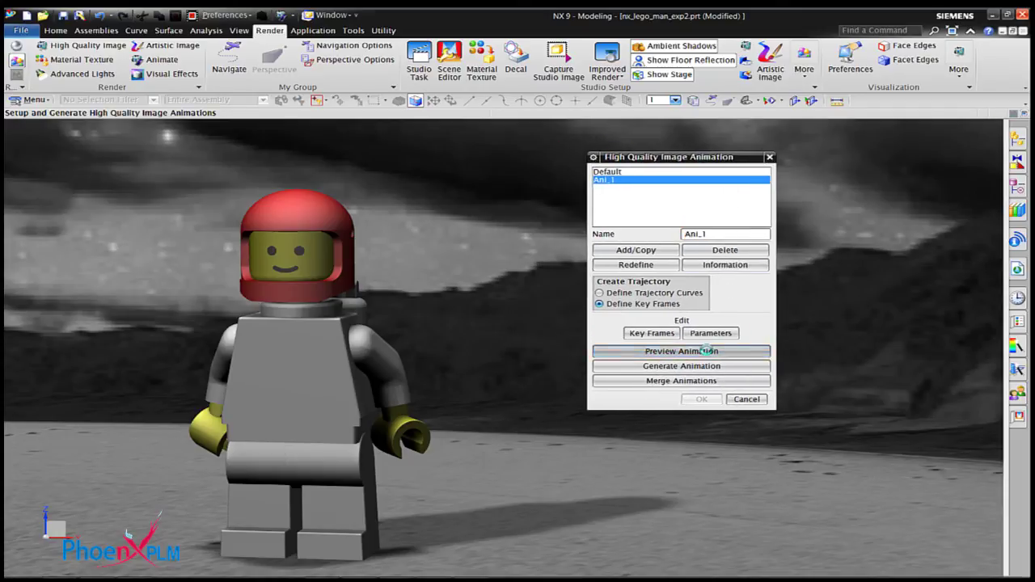
click(684, 241)
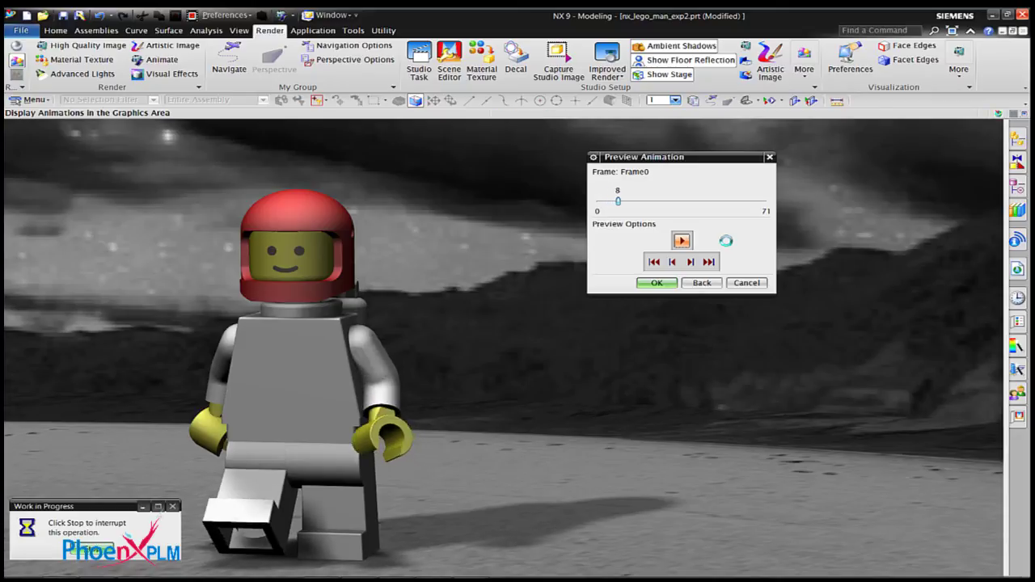